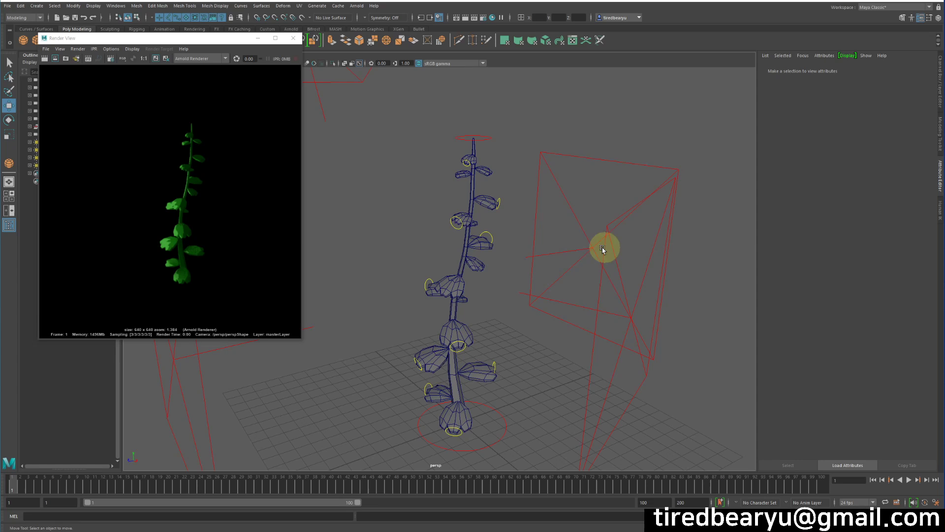
Select the flower bud mesh around the middle of the plant's stem.
alt+right_drag(515, 278, 512, 252)
alt+drag(512, 252, 531, 264)
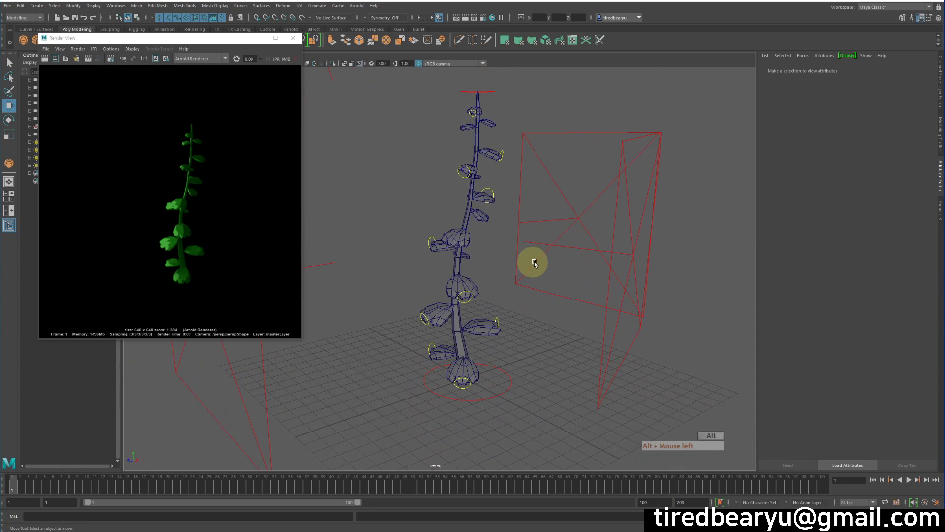
click(458, 246)
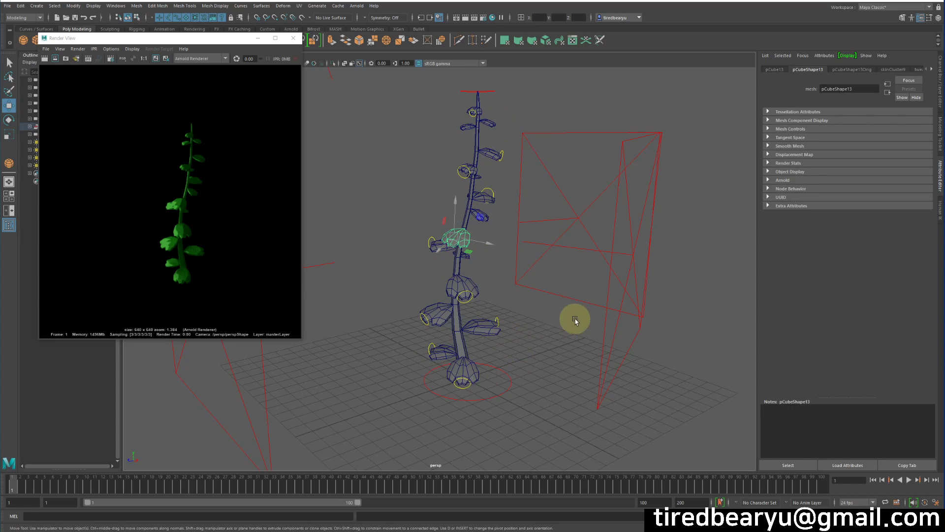
alt+right_drag(574, 319, 564, 331)
alt+drag(563, 330, 507, 371)
scroll(513, 390, up, 5)
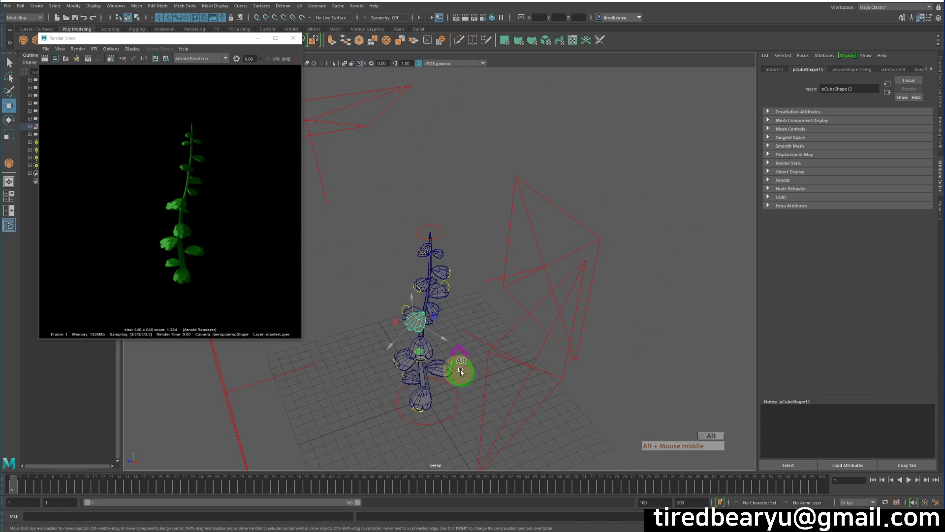
alt+middle_drag(453, 375, 483, 349)
Display the aiToon2 shader attributes of the selected bud mesh.
key(ctrl+a)
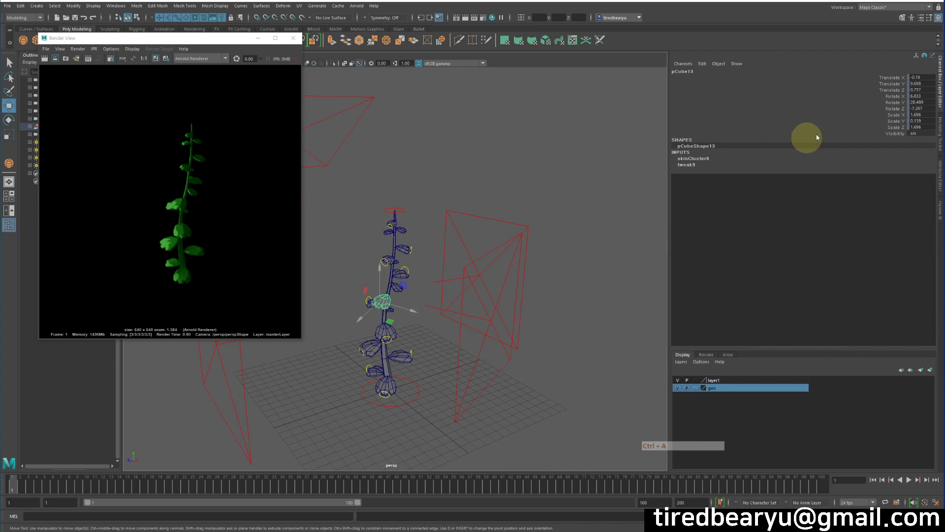
click(938, 178)
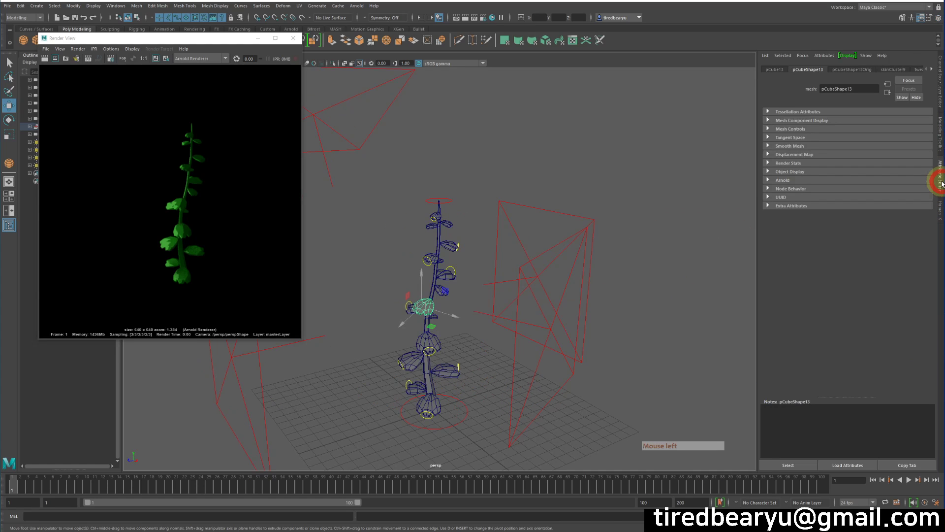
click(931, 70)
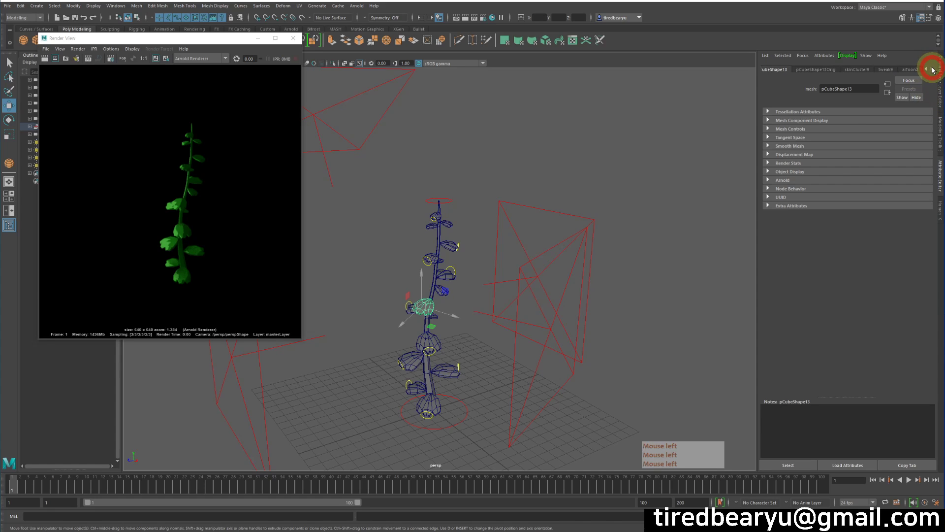
click(932, 70)
click(932, 70)
click(911, 69)
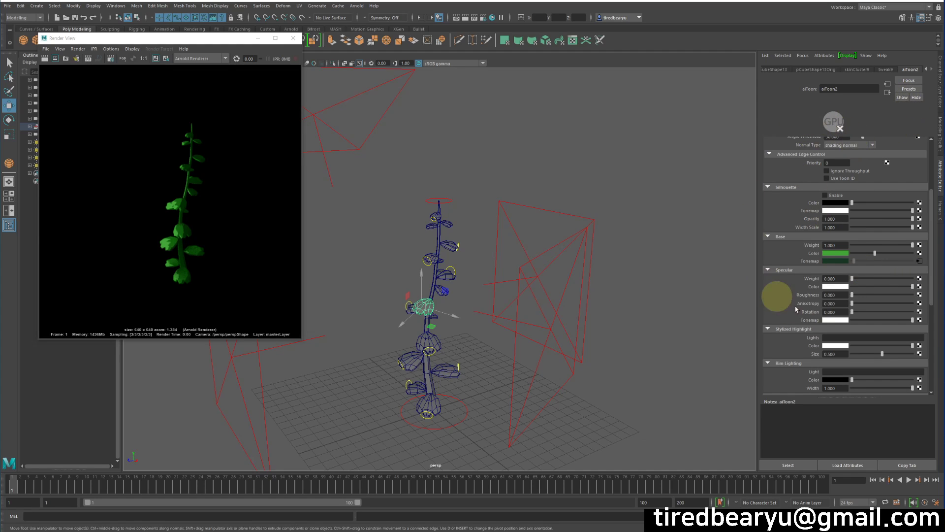
Render the current perspective view of the plant with the Arnold Renderer.
alt+middle_drag(512, 272, 553, 263)
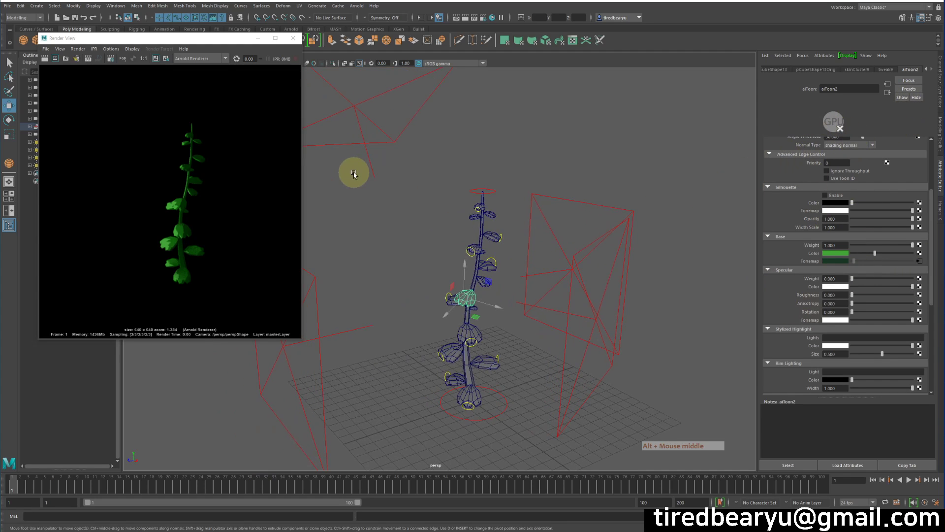
click(45, 59)
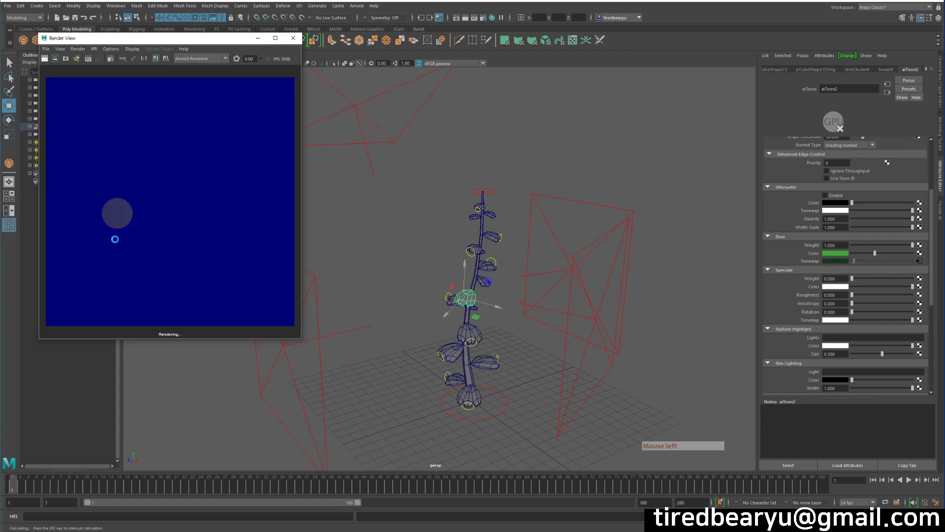
scroll(215, 250, up, 5)
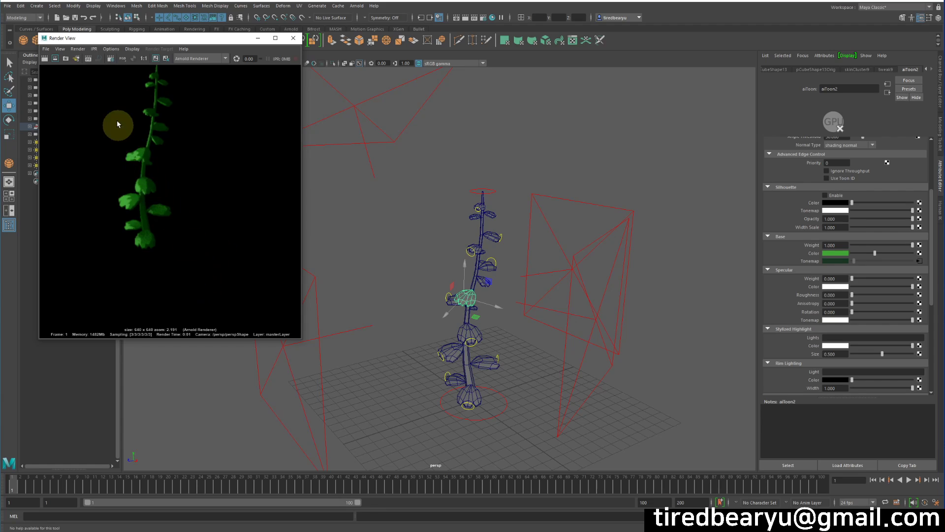
Check the plant render's alpha channel and return to the RGB display.
click(134, 59)
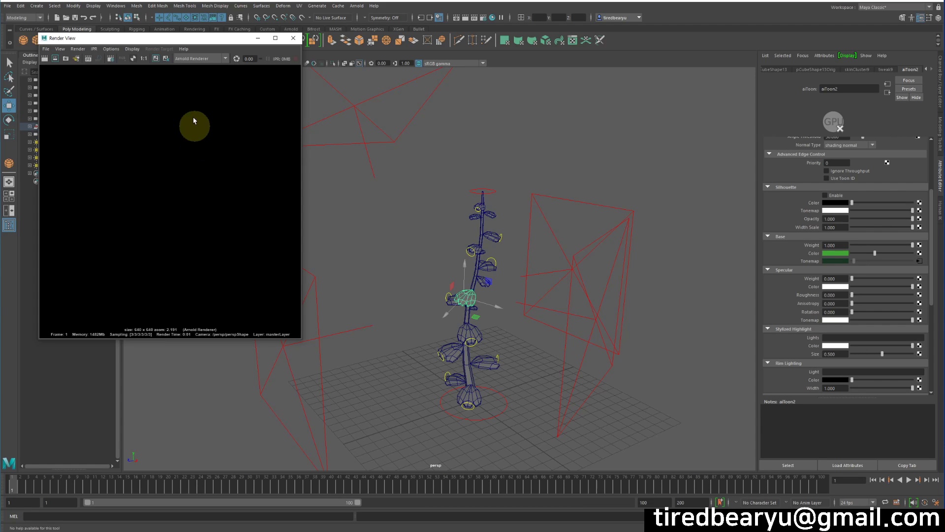
click(132, 59)
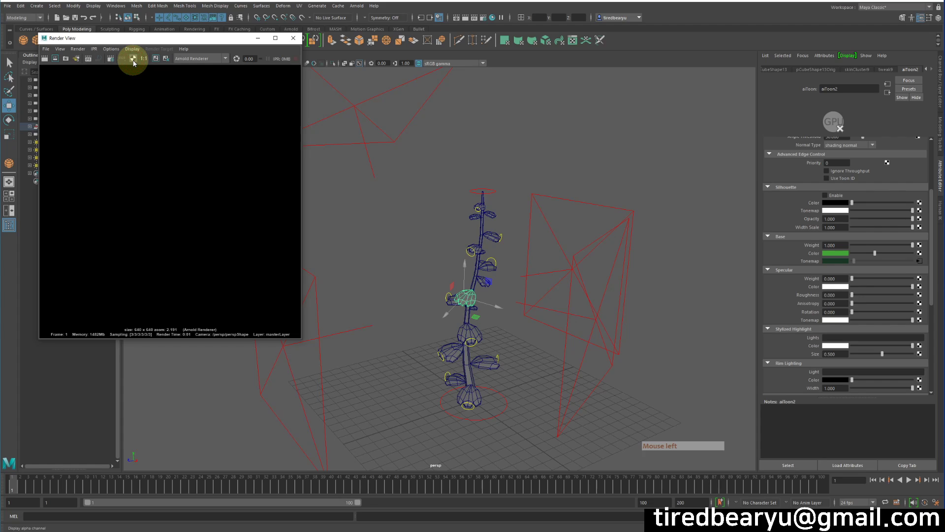
click(122, 58)
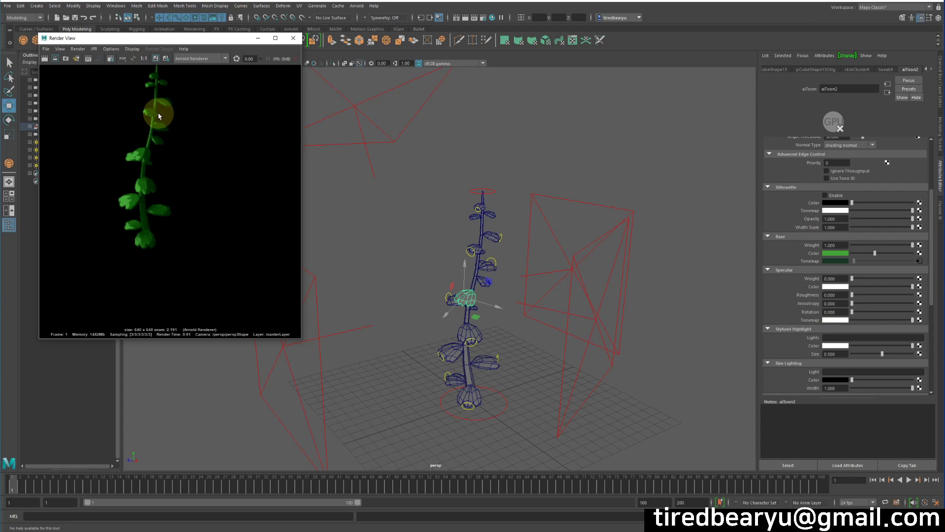
alt+middle_drag(158, 111, 183, 190)
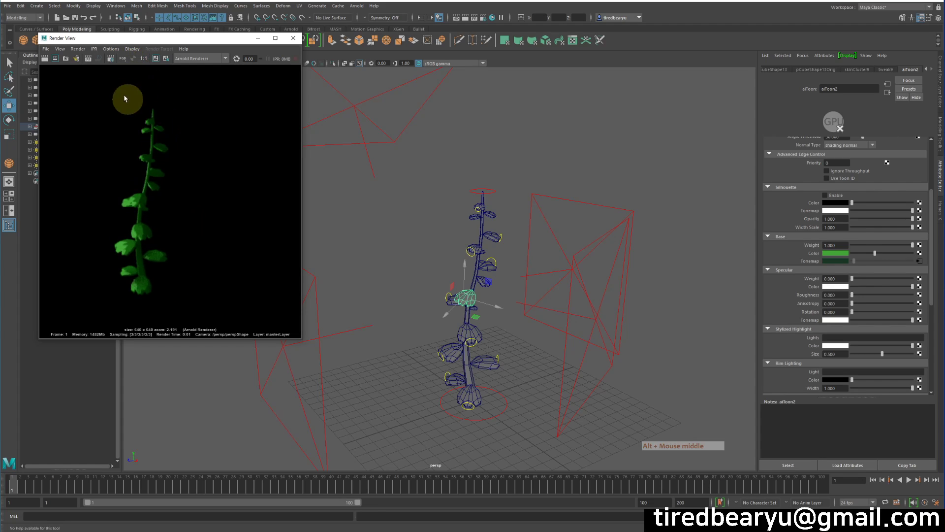
click(133, 59)
click(122, 58)
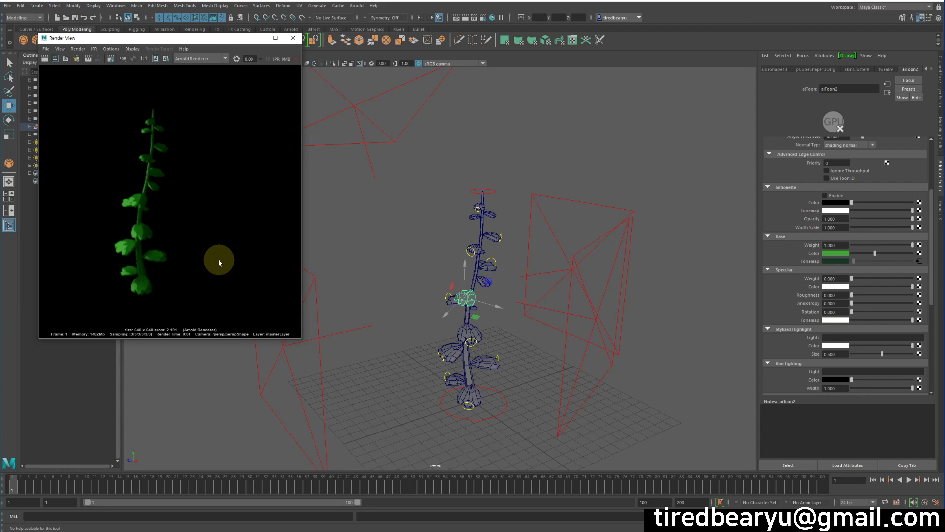
Add an Arnold Skydome Light to the scene and render the plant again.
click(361, 6)
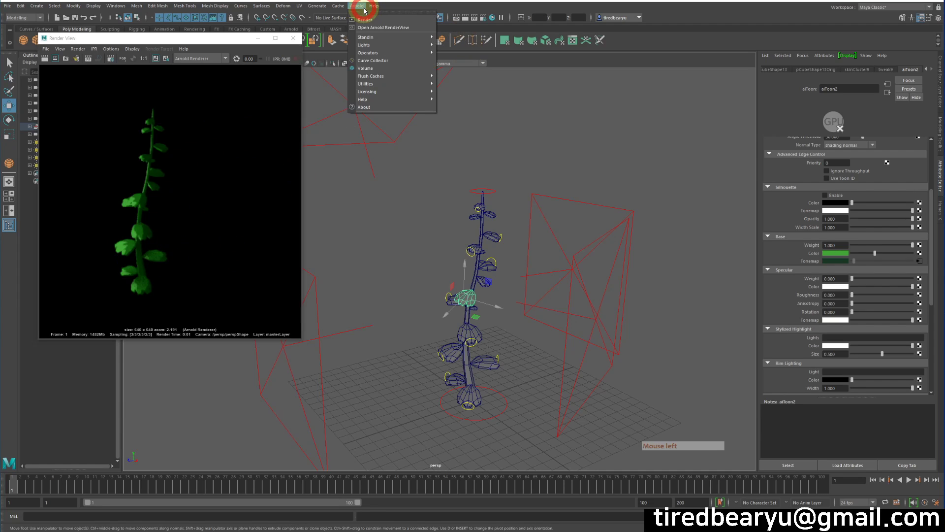
mouse_move(382, 45)
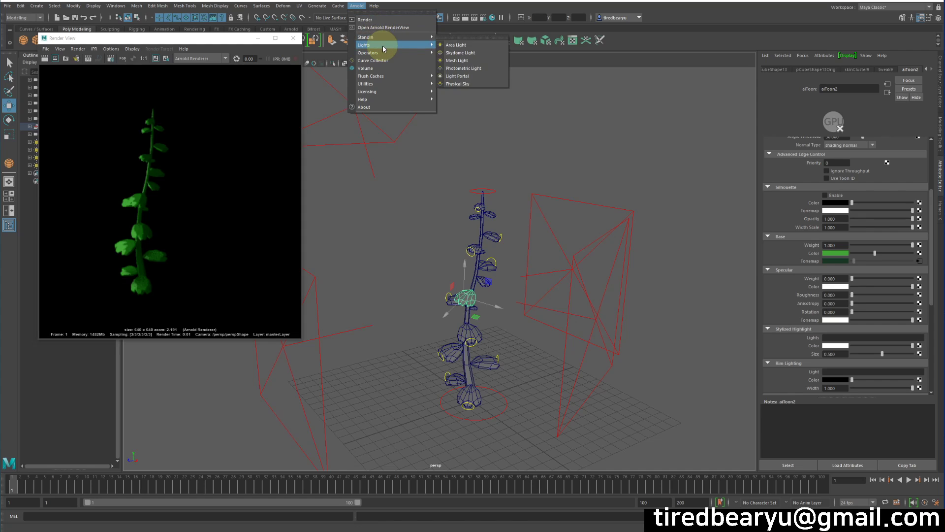
click(481, 53)
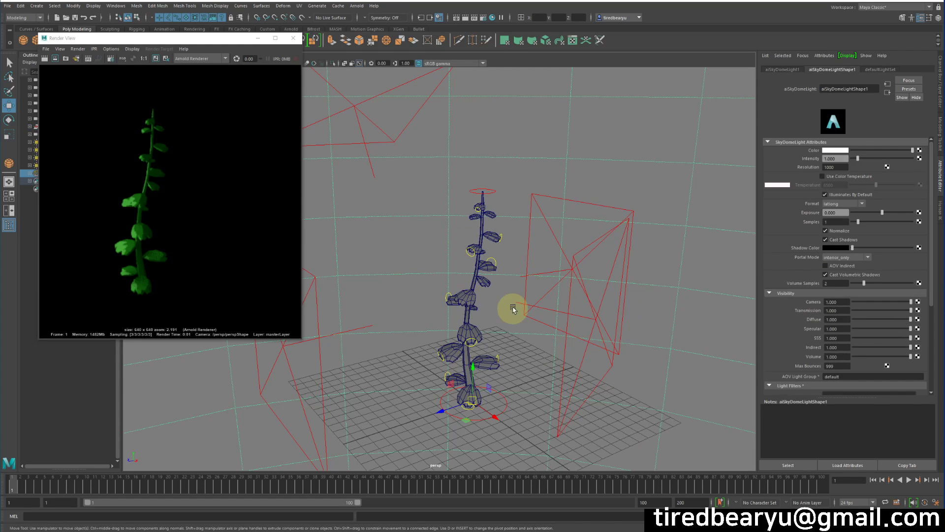
click(45, 58)
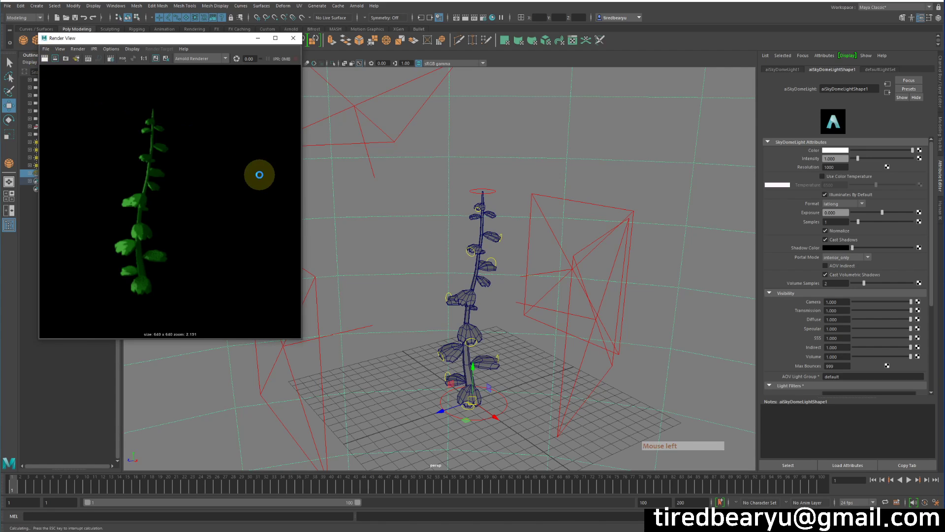
scroll(197, 243, up, 4)
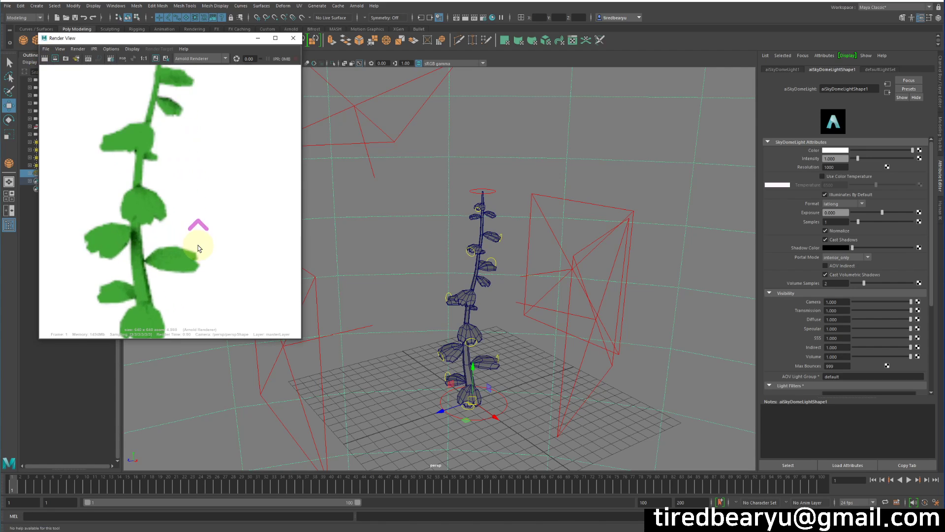
scroll(199, 249, down, 3)
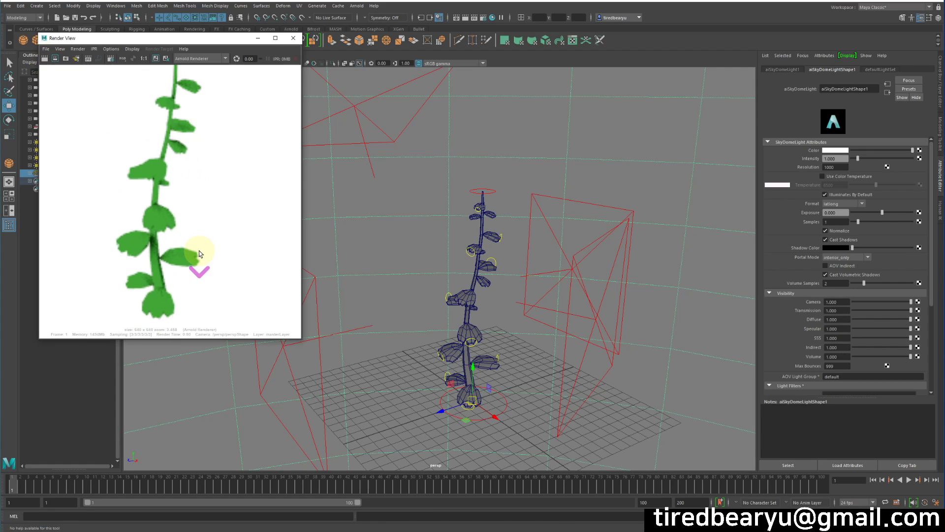
Compare the alpha and RGB channels of the skydome-lit render and examine the plant's shading up close.
click(132, 59)
click(132, 59)
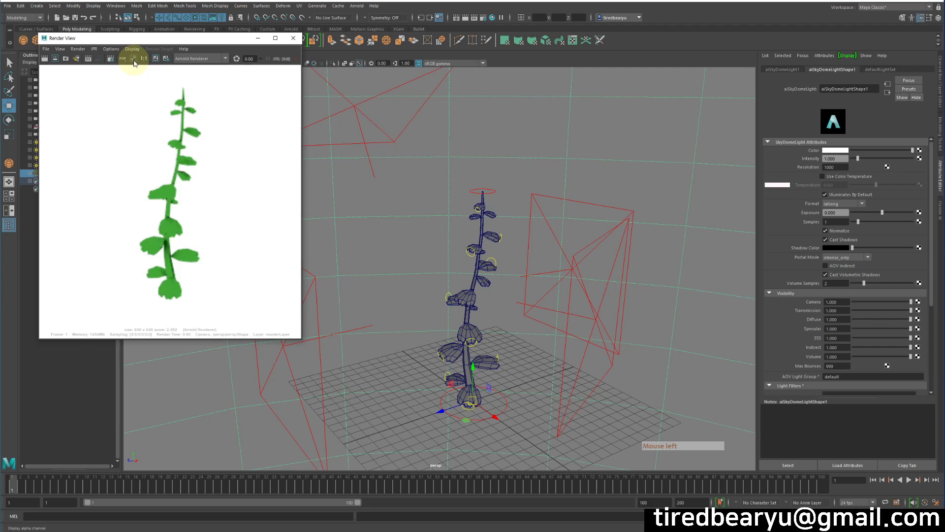
click(133, 60)
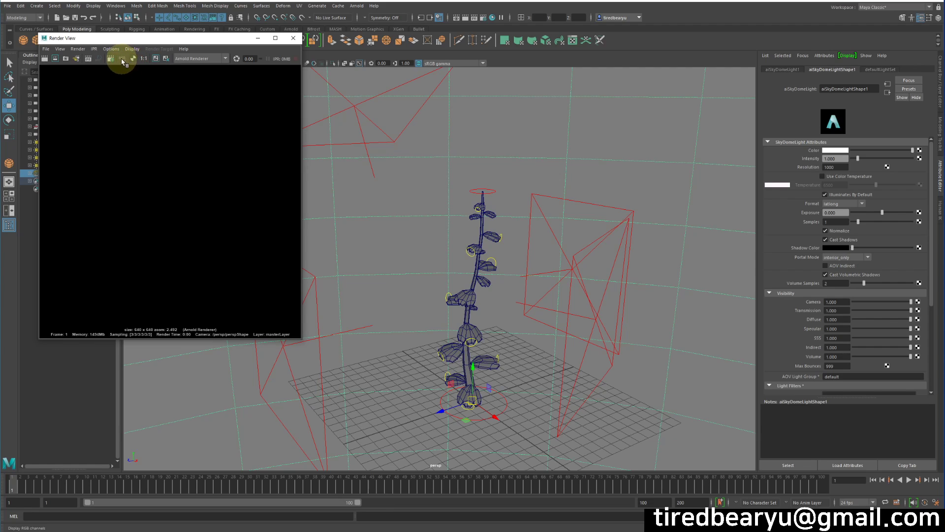
click(122, 58)
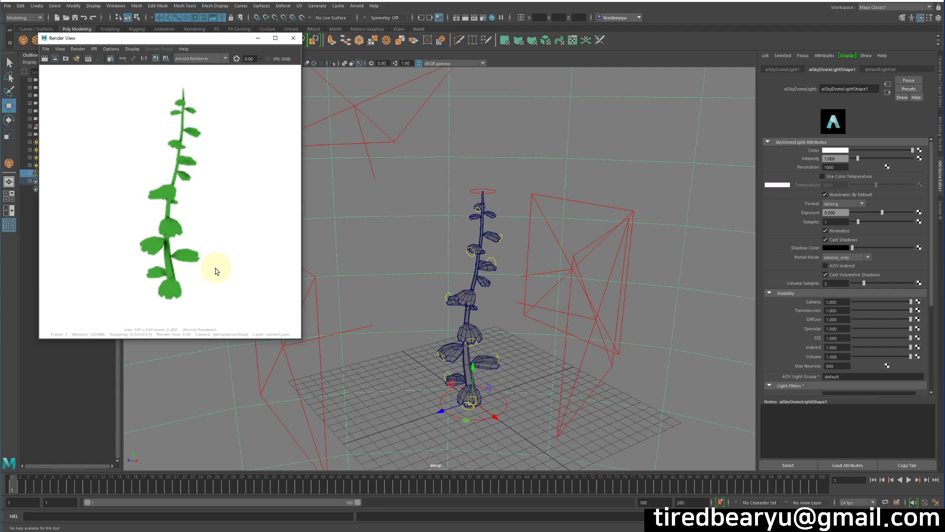
scroll(199, 282, up, 3)
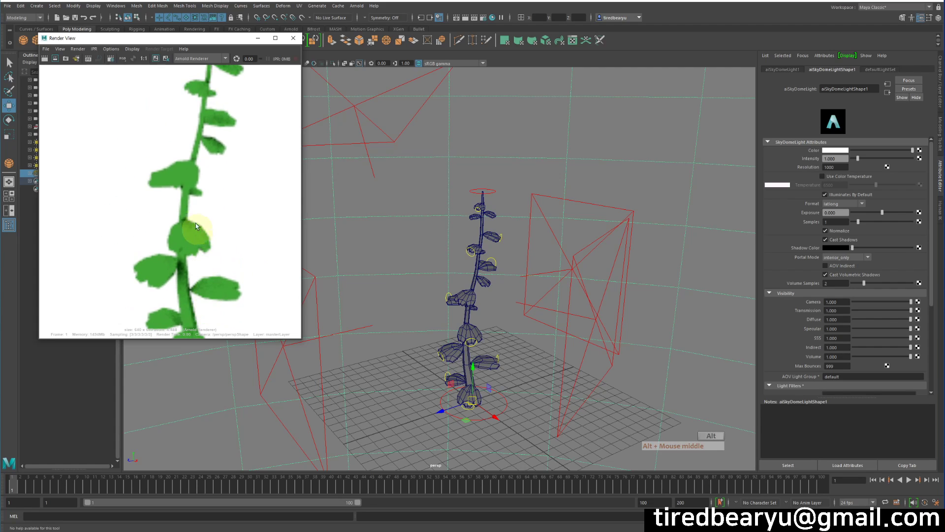
scroll(188, 239, down, 2)
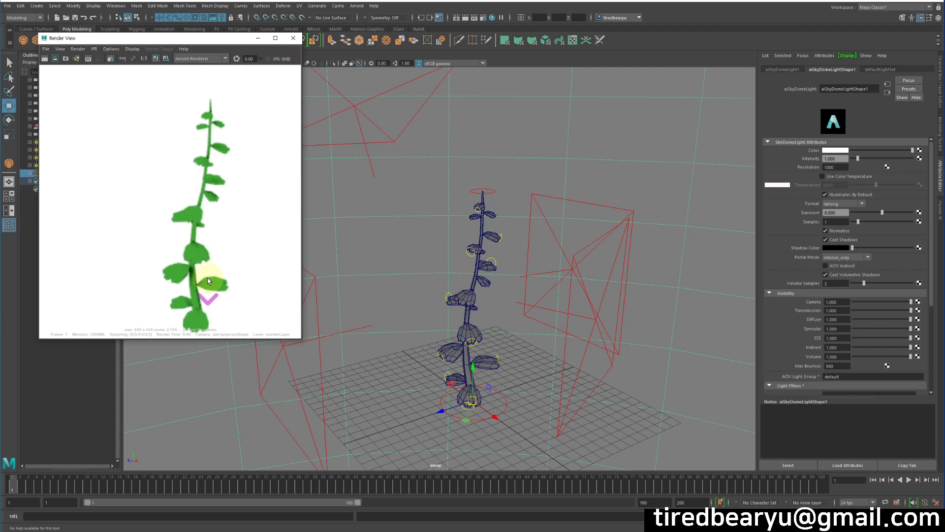
scroll(214, 319, down, 2)
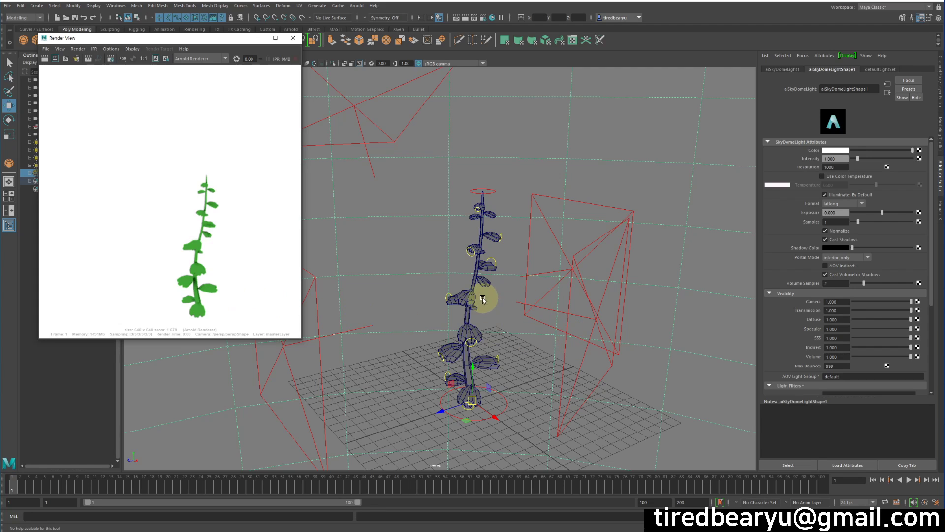
Select the mid-stem bud mesh again and display its aiToon2 shader's edge settings.
click(467, 296)
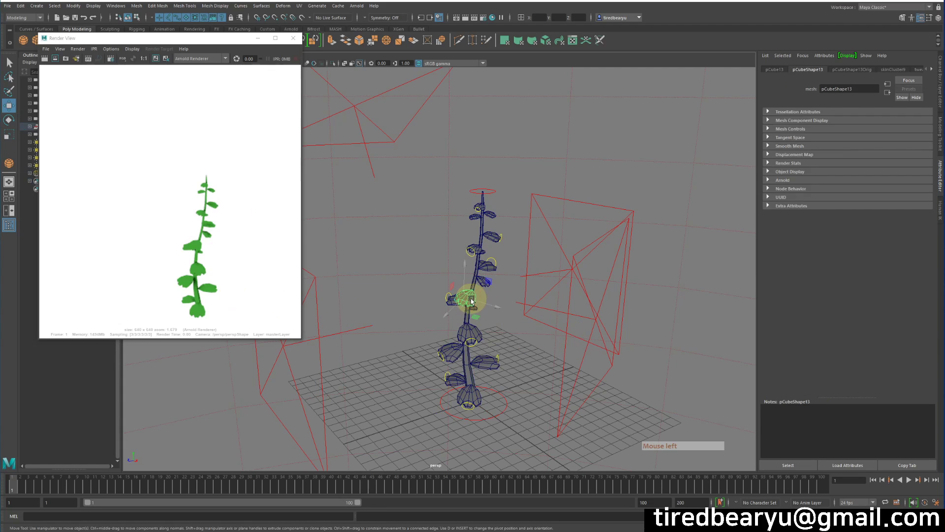
click(934, 70)
click(935, 70)
click(909, 69)
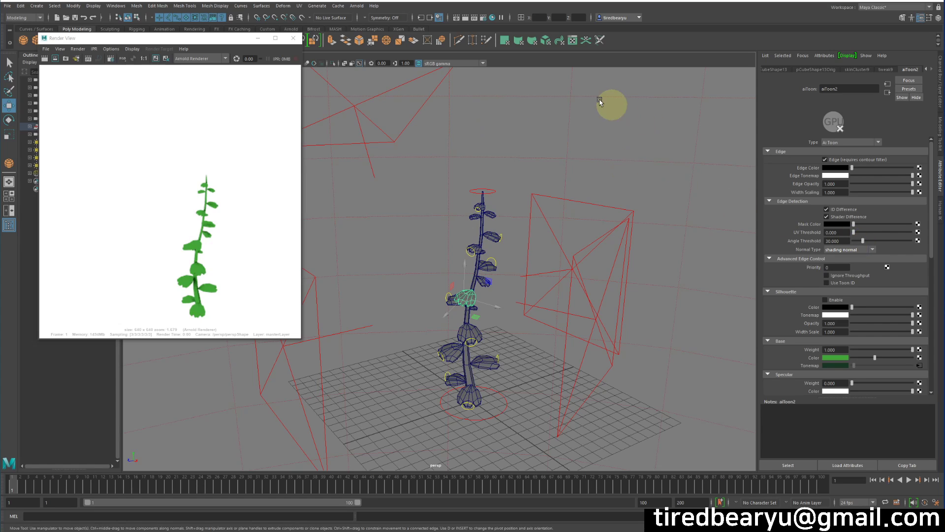
Set the contour filter's width to 1 in the Arnold render settings.
click(475, 18)
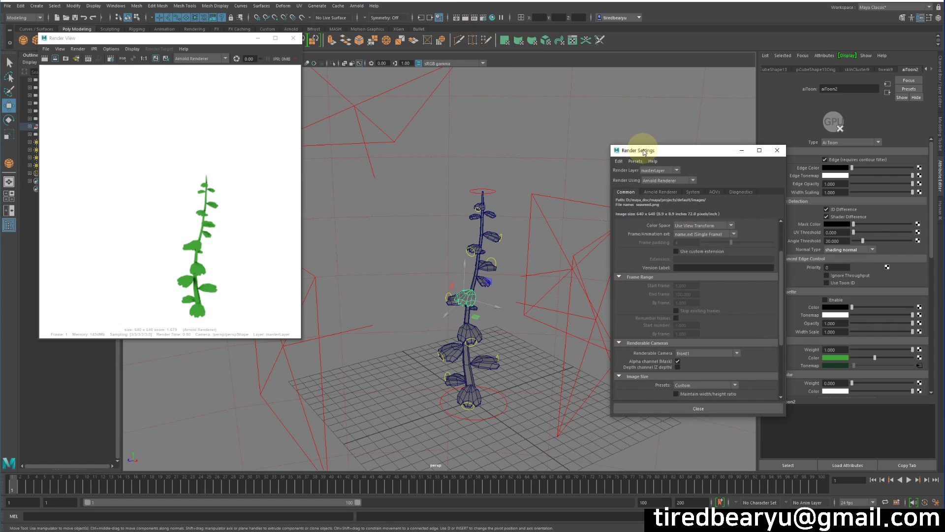
drag(643, 152, 610, 75)
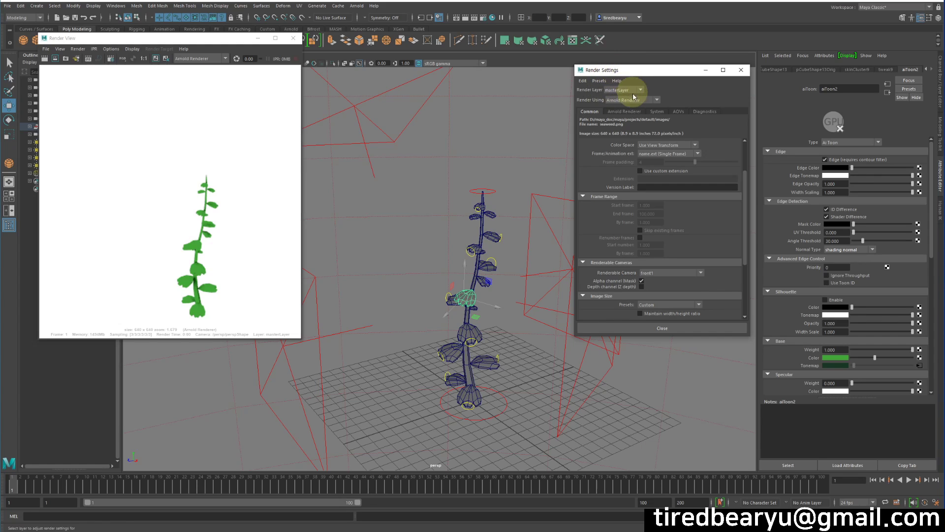
click(632, 112)
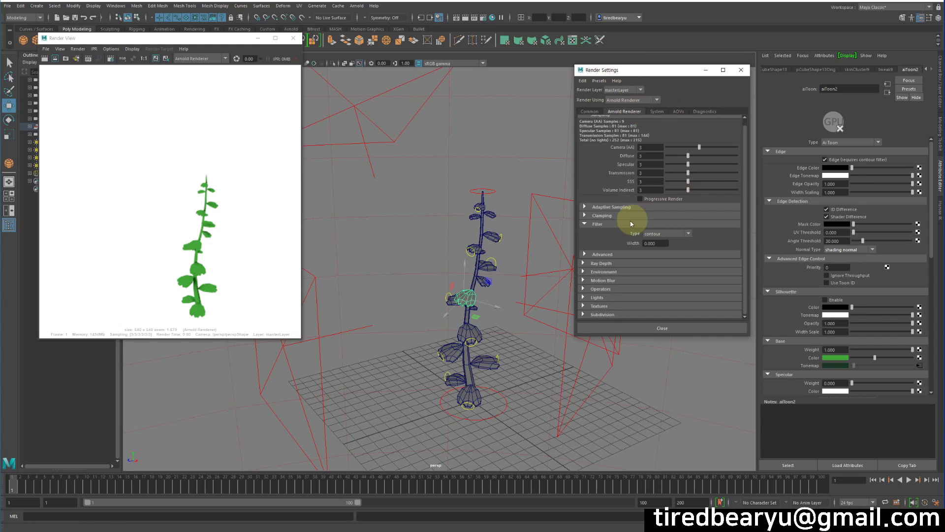
click(600, 224)
click(606, 229)
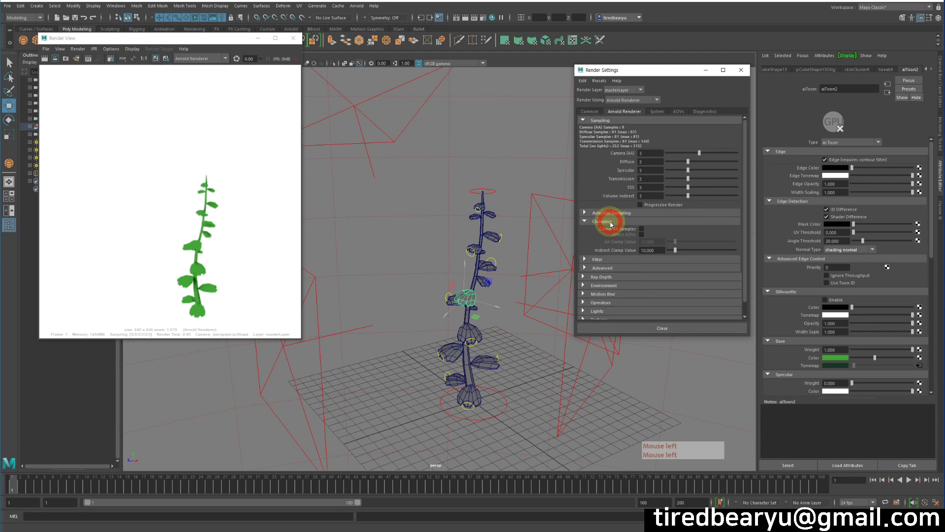
click(610, 231)
click(609, 230)
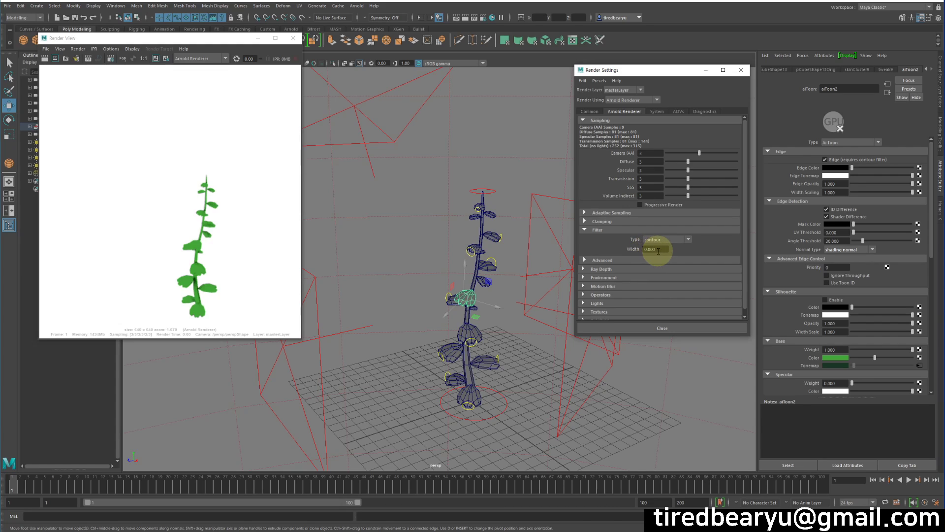
drag(658, 249, 583, 256)
text(1)
key(Return)
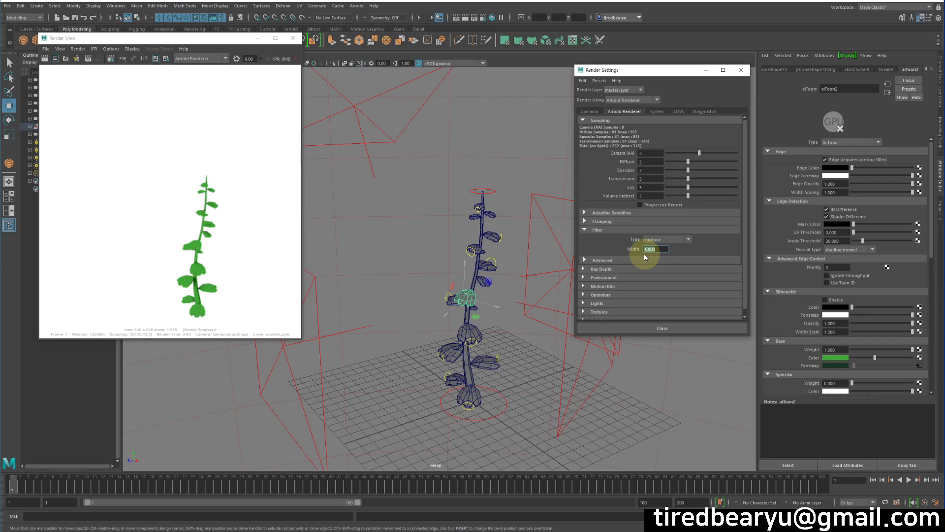
Re-render the plant with the contour filter, examine its outlines up close, and display the alpha channel.
click(44, 59)
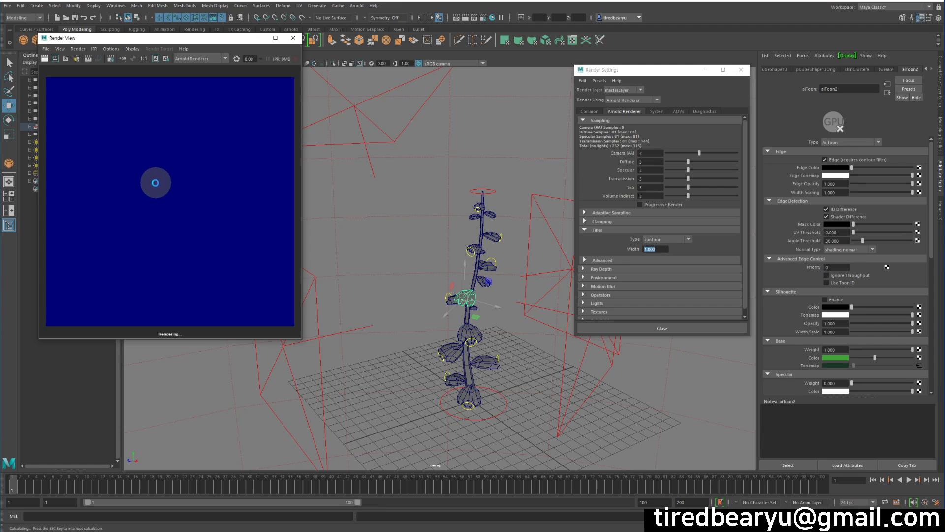
scroll(197, 237, up, 5)
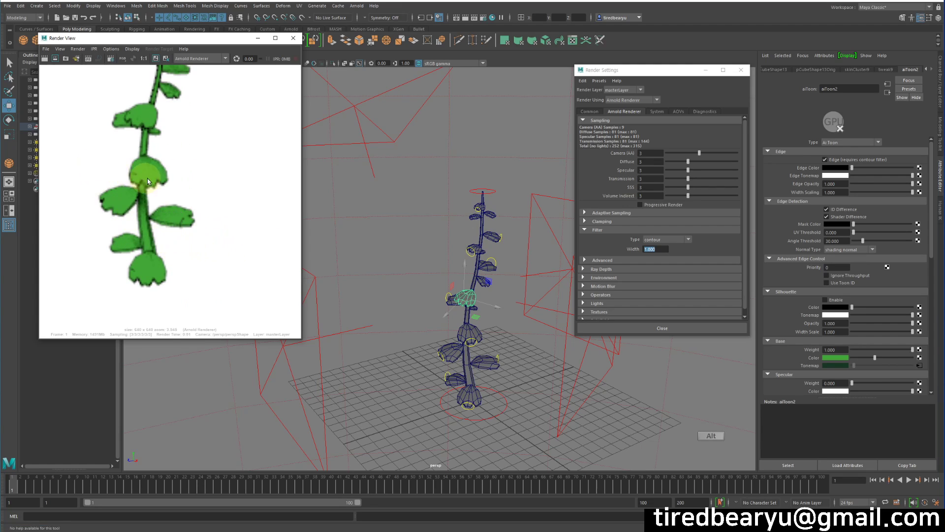
alt+middle_drag(172, 238, 193, 238)
scroll(206, 173, down, 2)
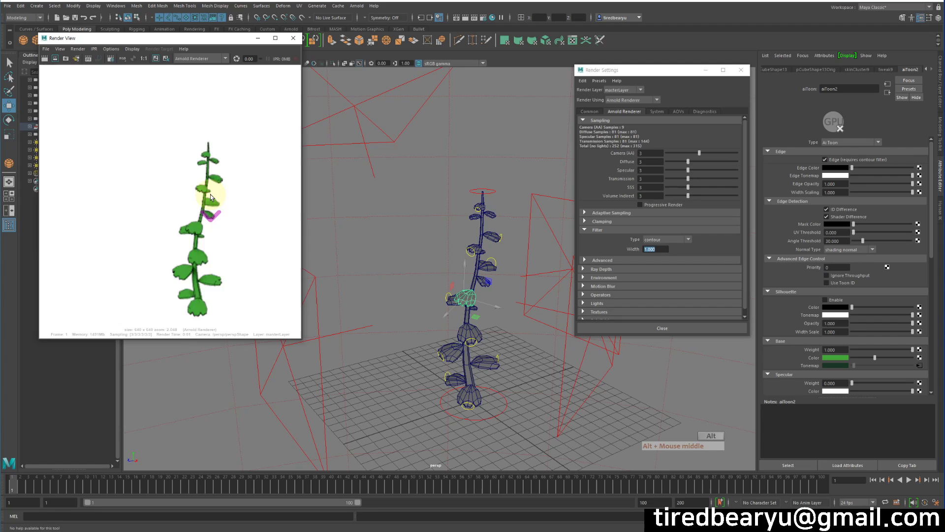
mouse_move(211, 190)
alt+middle_down()
mouse_move(230, 214)
mouse_move(225, 195)
alt+middle_up()
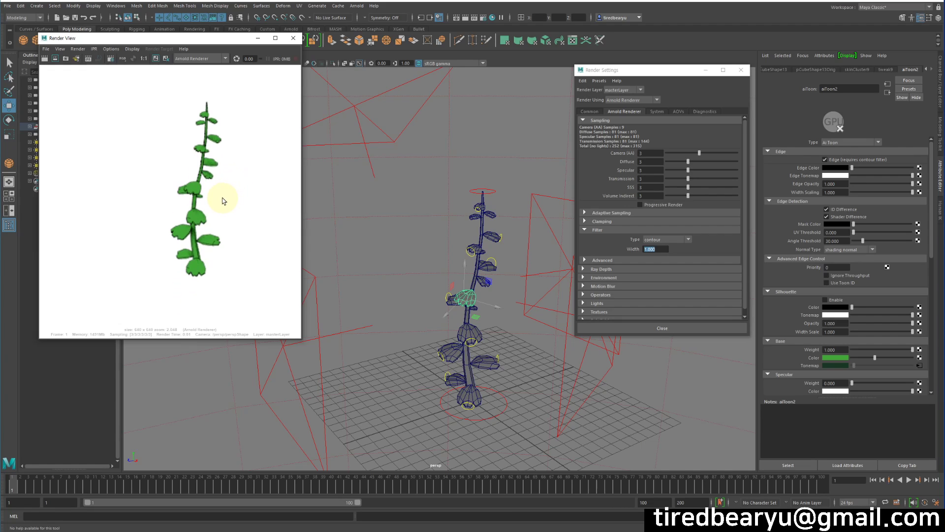
click(133, 58)
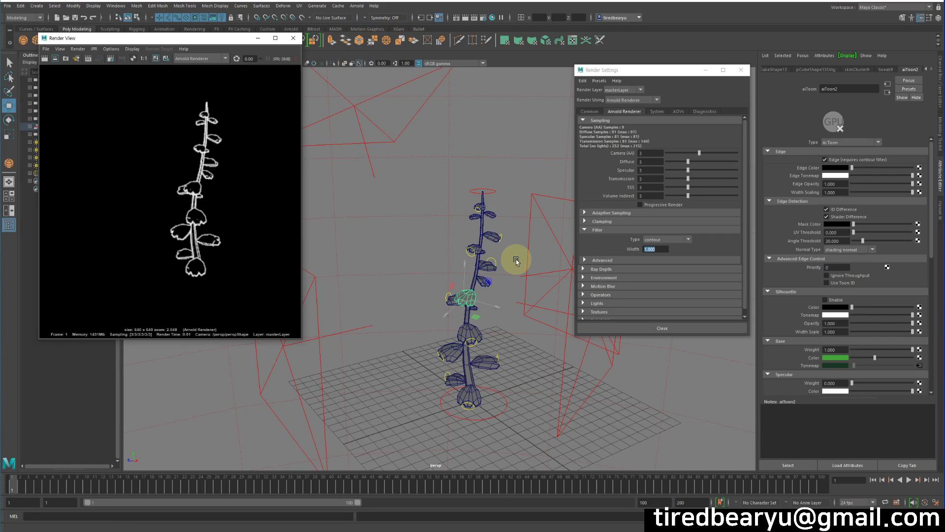
Change the Arnold filter type to gaussian and render the plant again.
right_click(630, 241)
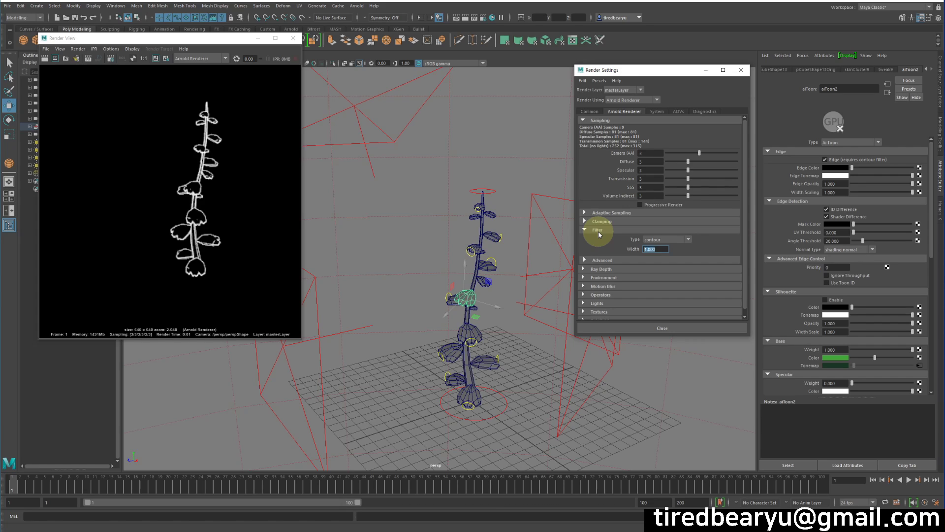
click(655, 239)
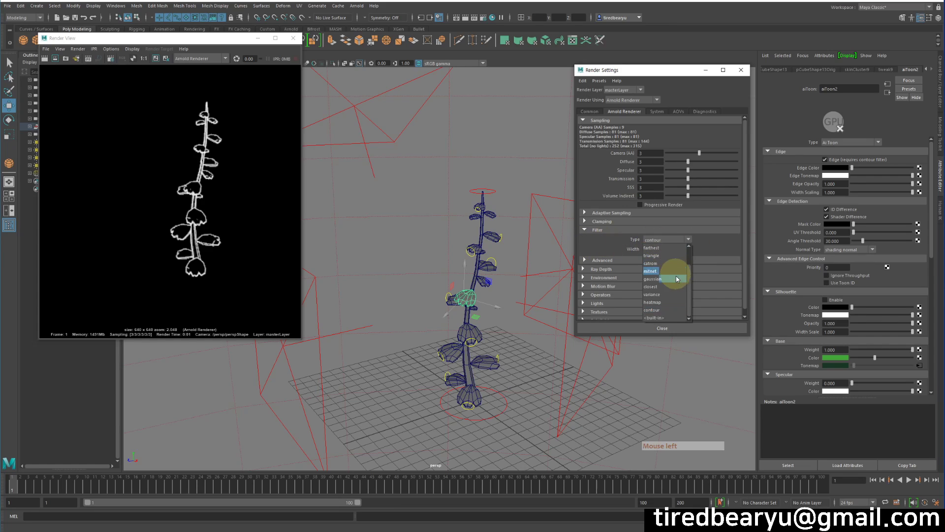
click(674, 278)
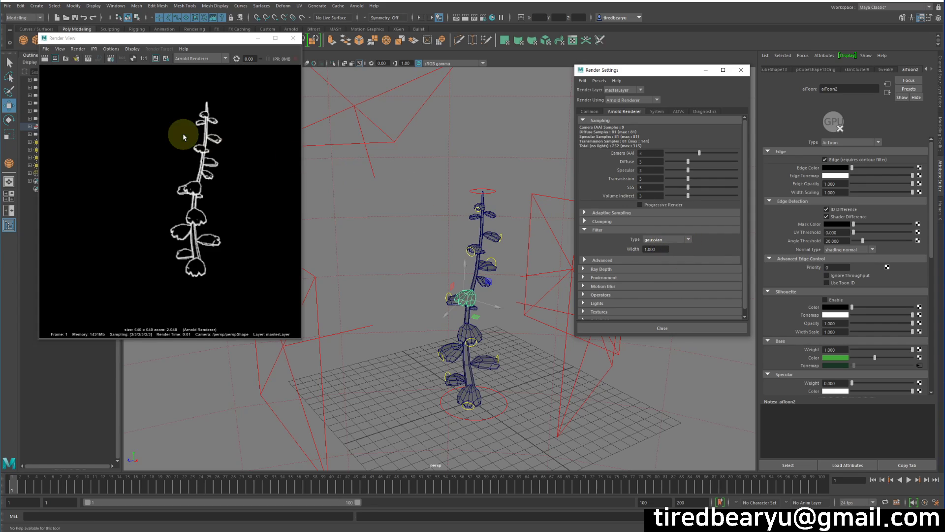
click(44, 59)
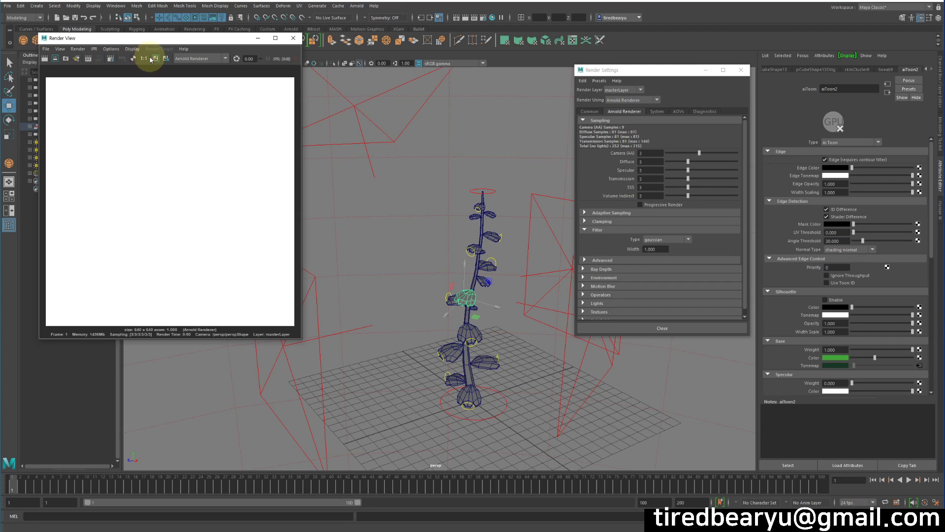
Set the skydome light's Camera visibility to 0 and re-render the plant to check its alpha and RGB channels.
click(553, 137)
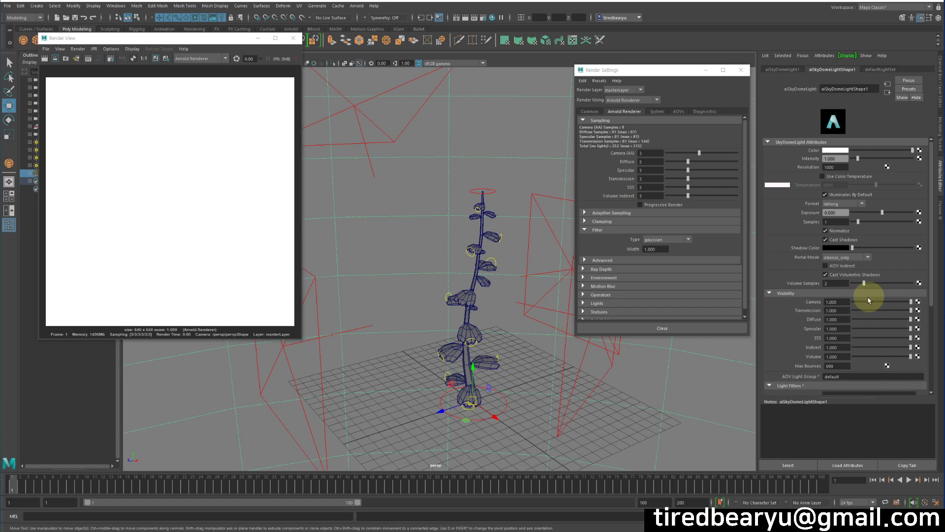
drag(870, 301, 743, 312)
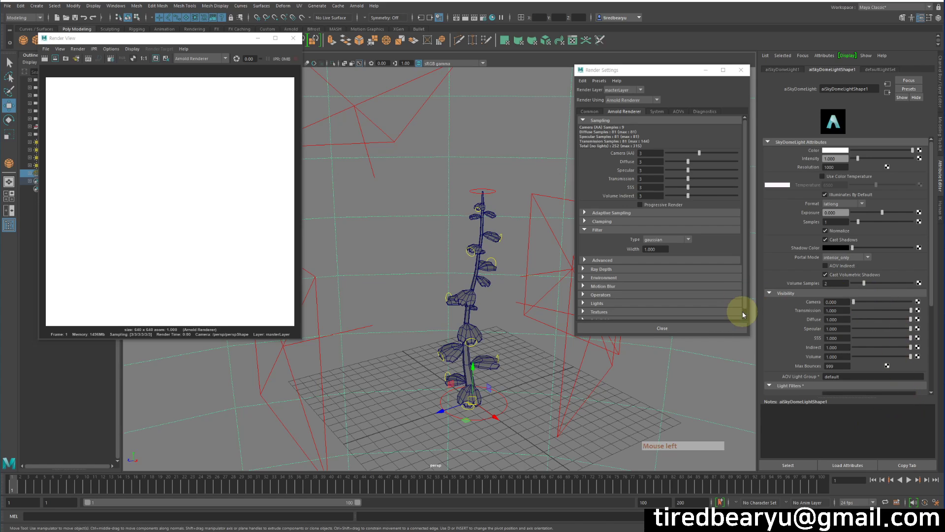
click(44, 58)
scroll(222, 256, down, 6)
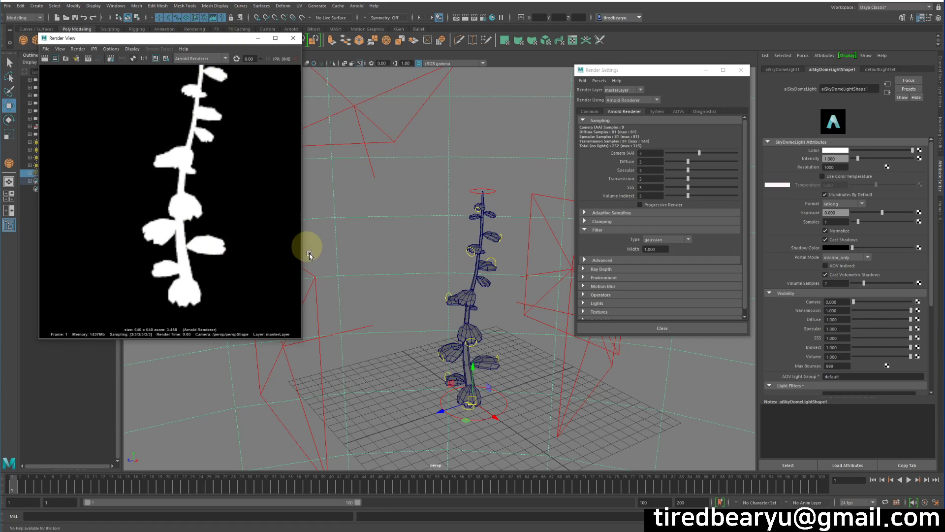
click(133, 61)
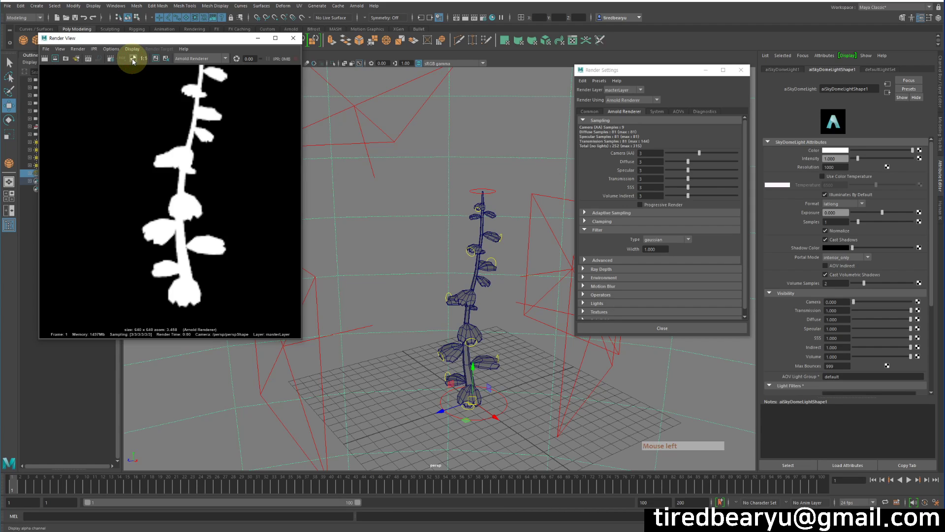
click(123, 59)
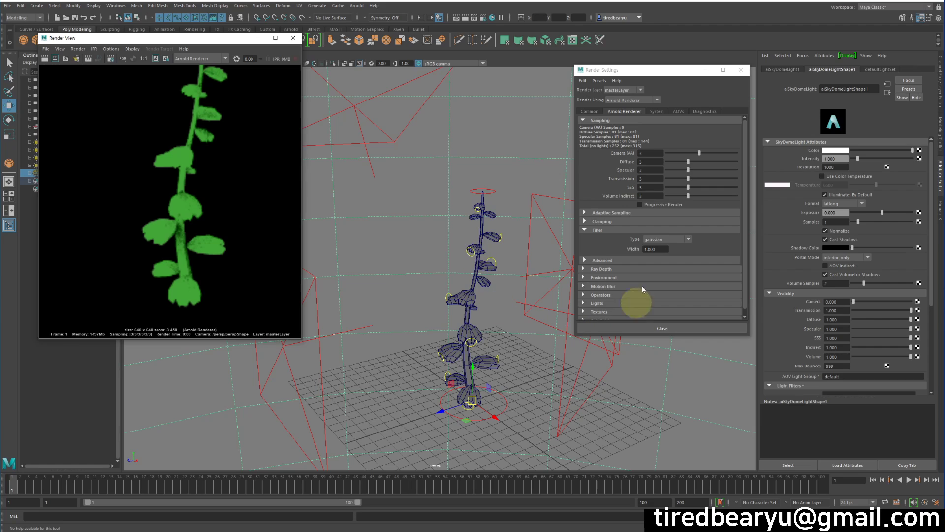
click(659, 240)
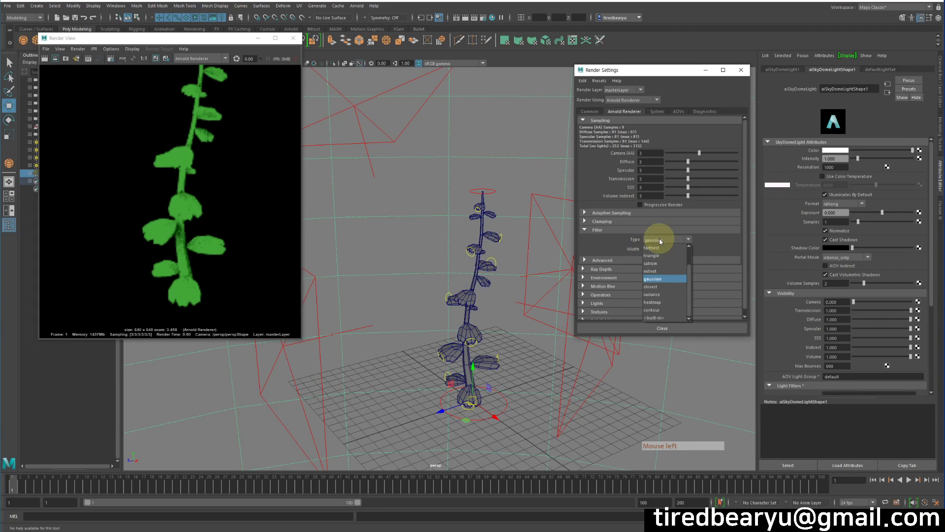
click(662, 310)
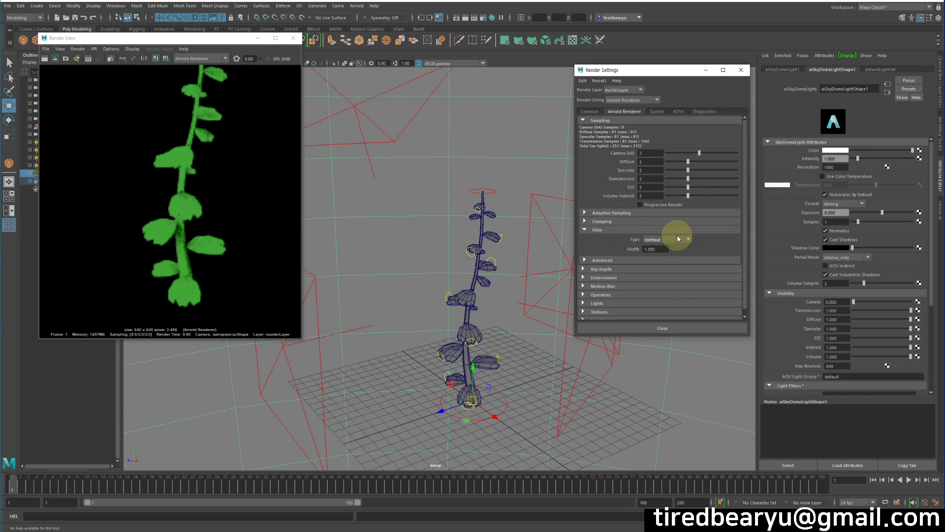
click(652, 249)
click(661, 241)
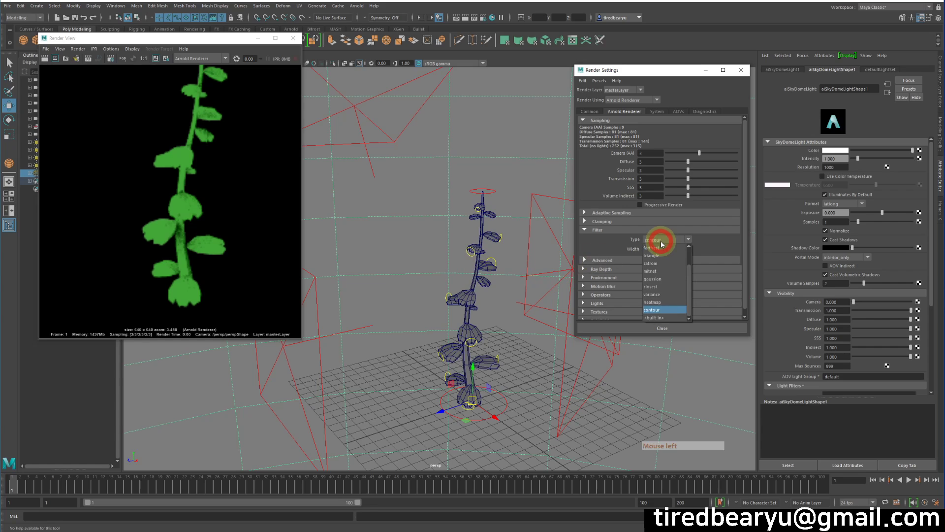
click(660, 279)
Delete the skydome light and re-render the plant to check its shading and alpha channel.
key(Delete)
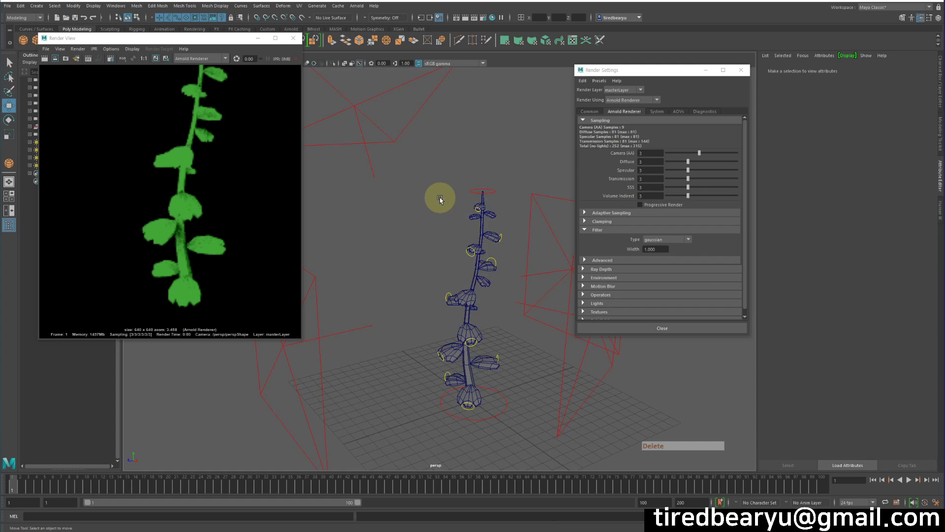
click(44, 58)
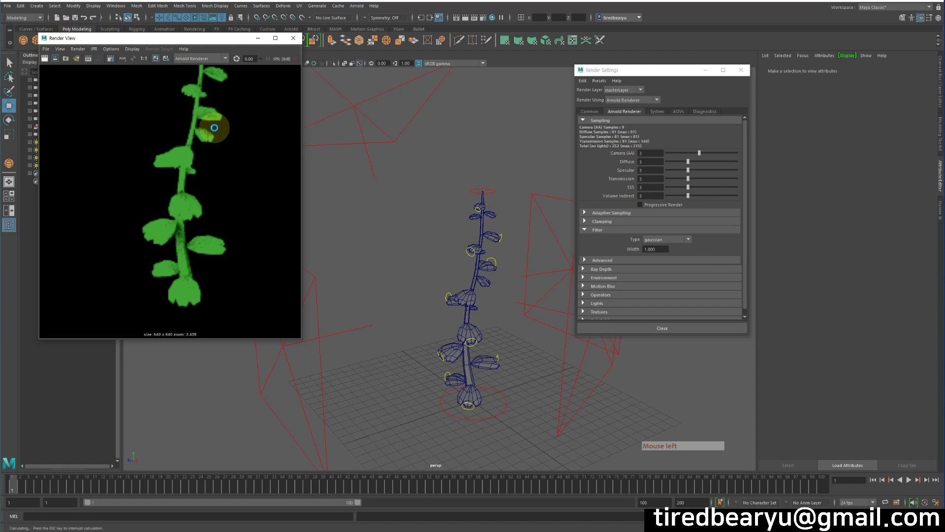
scroll(194, 241, up, 5)
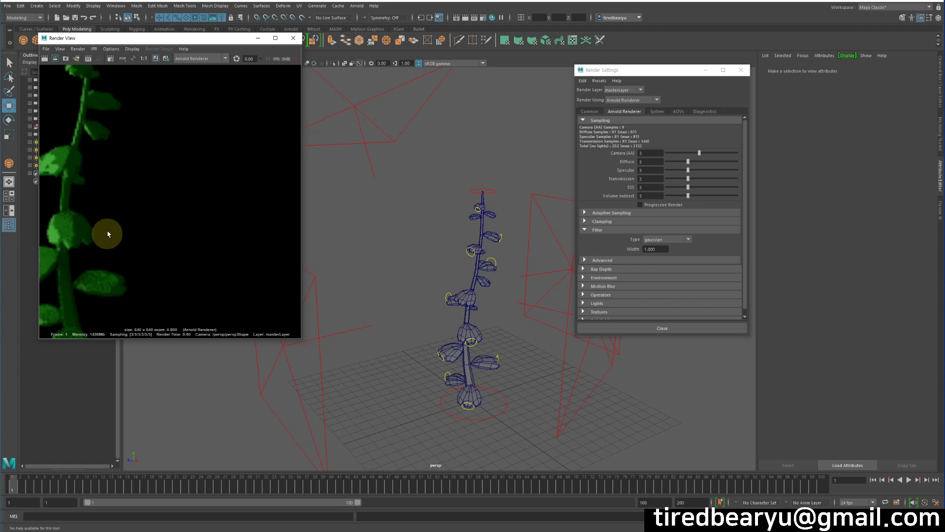
click(133, 58)
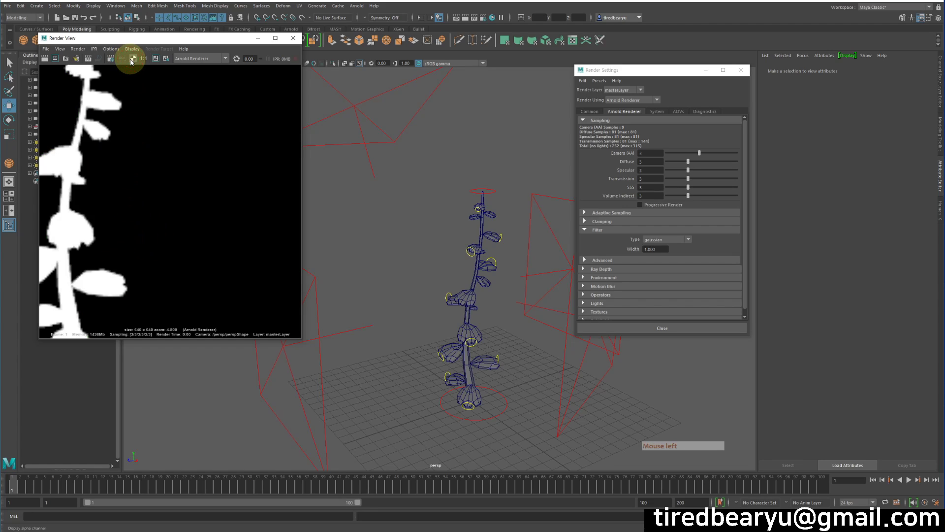
scroll(164, 178, down, 5)
scroll(159, 200, down, 5)
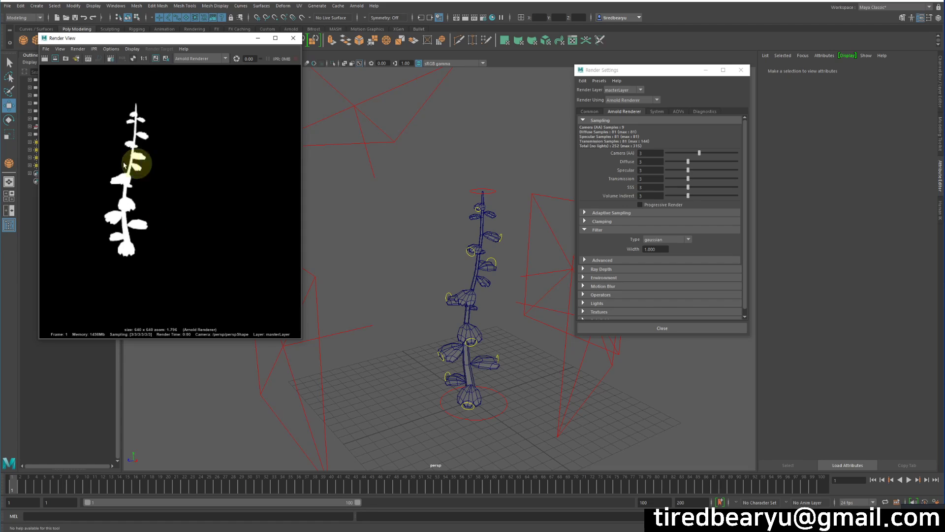